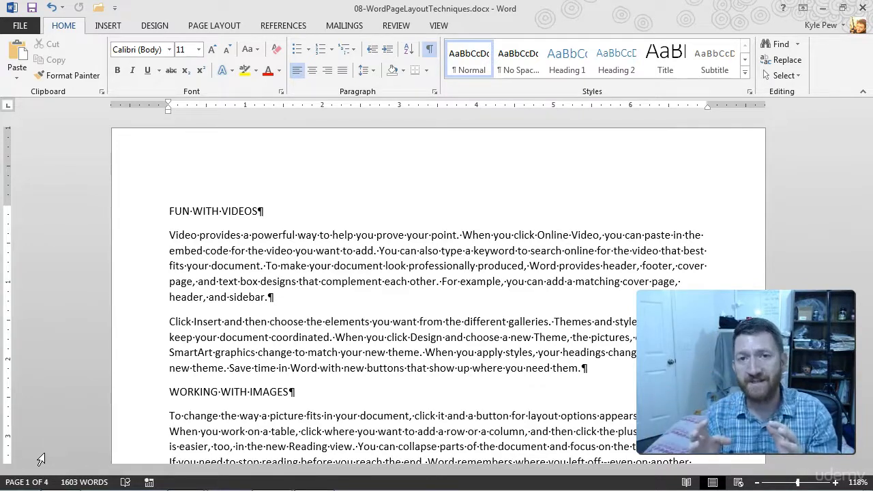
Step: Open the first page's header area for editing and close it again
left_click(36, 459)
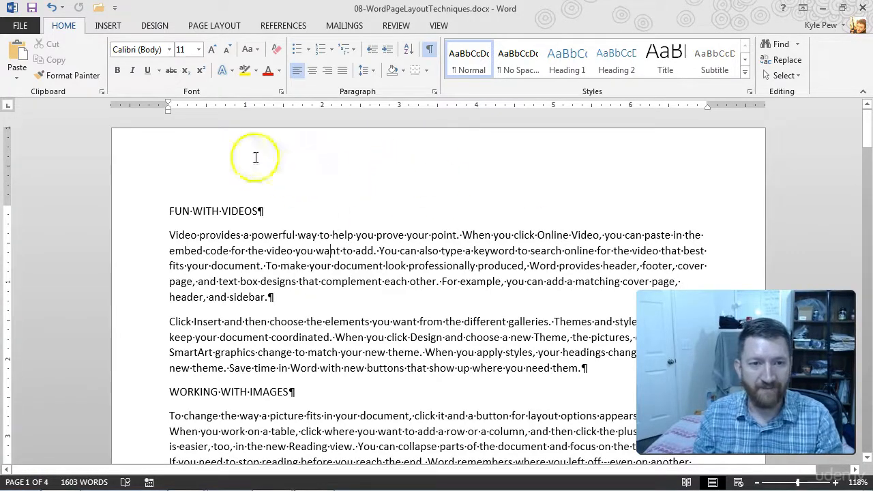
mouse_move(155, 131)
left_mouse_down()
mouse_move(565, 205)
mouse_move(736, 202)
left_mouse_up()
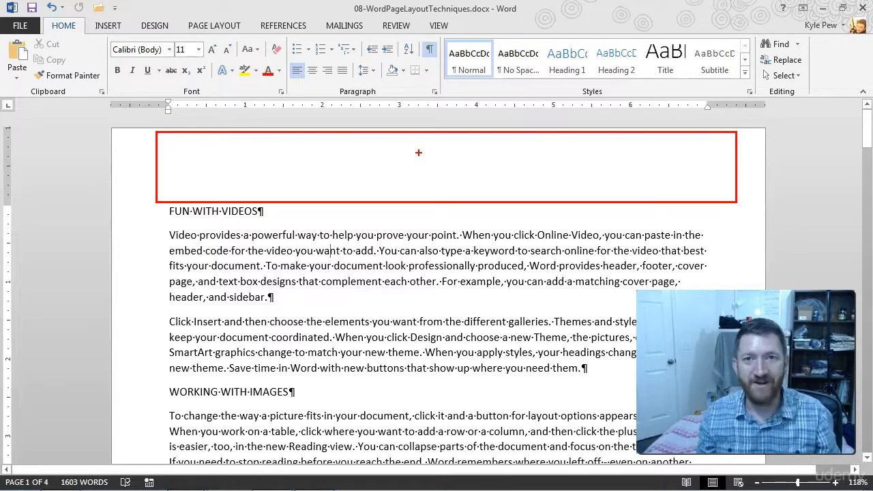
scroll(238, 229, "down", 8)
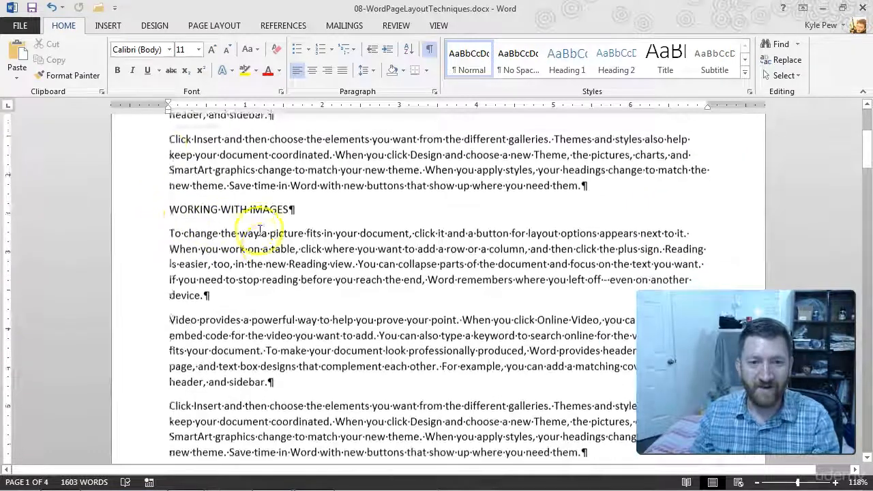
scroll(275, 232, "down", 5)
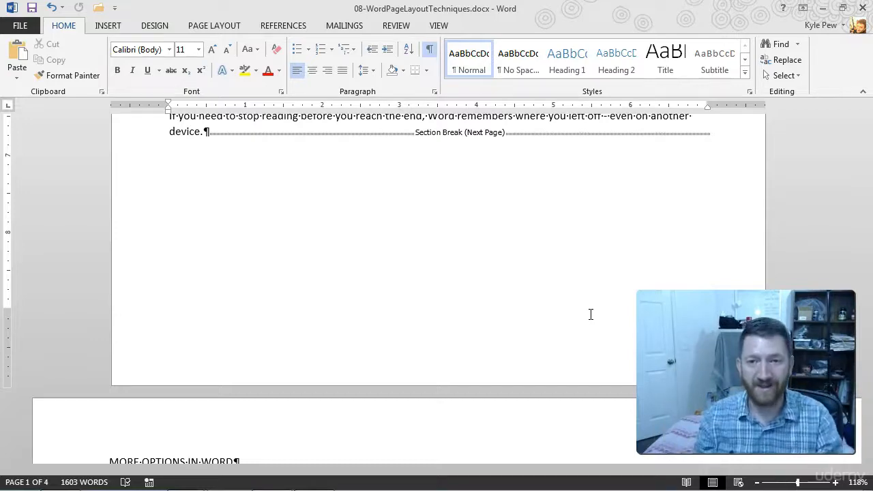
scroll(591, 314, "up", 7)
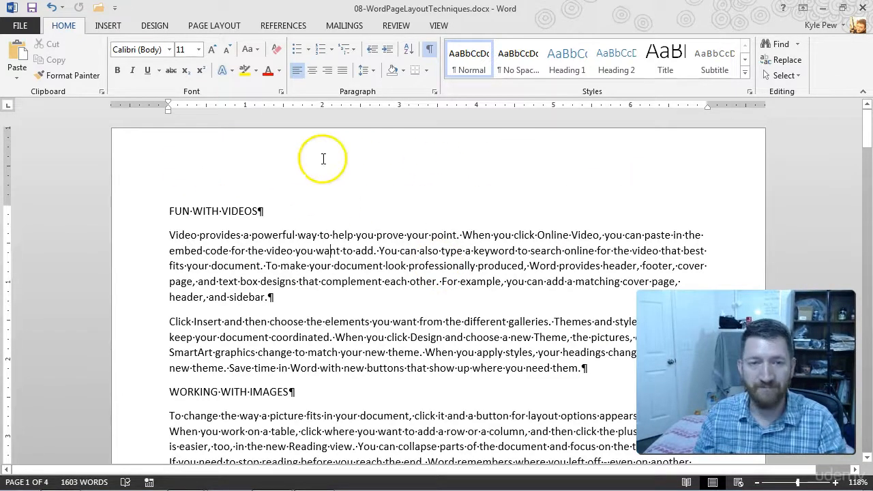
double_click(255, 159)
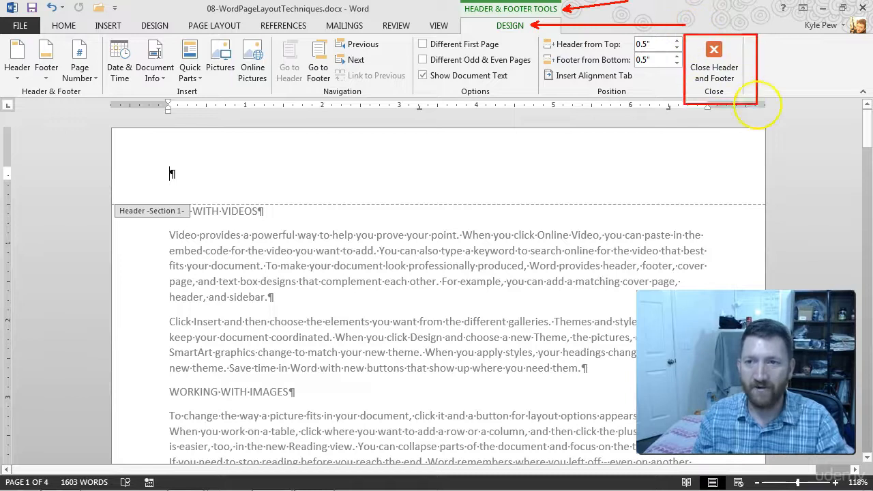
left_click(709, 45)
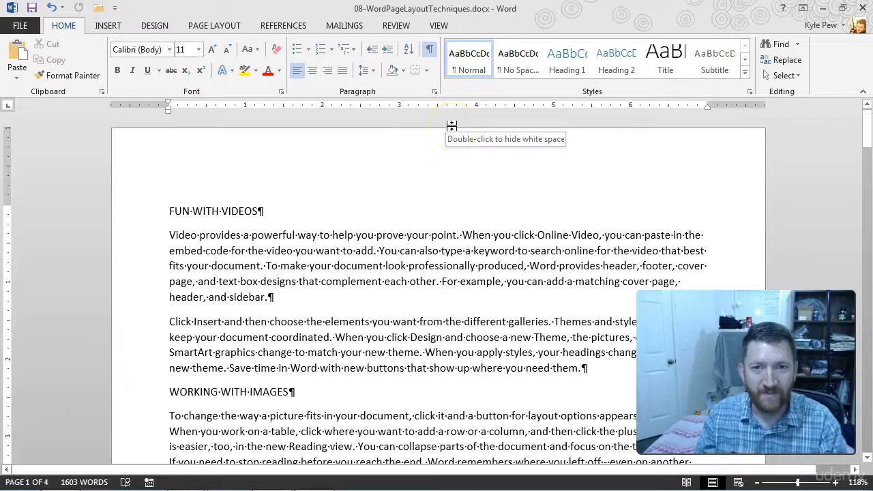
Step: Hide the white space between pages, look over the page boundaries, and show the white space again
double_click(451, 125)
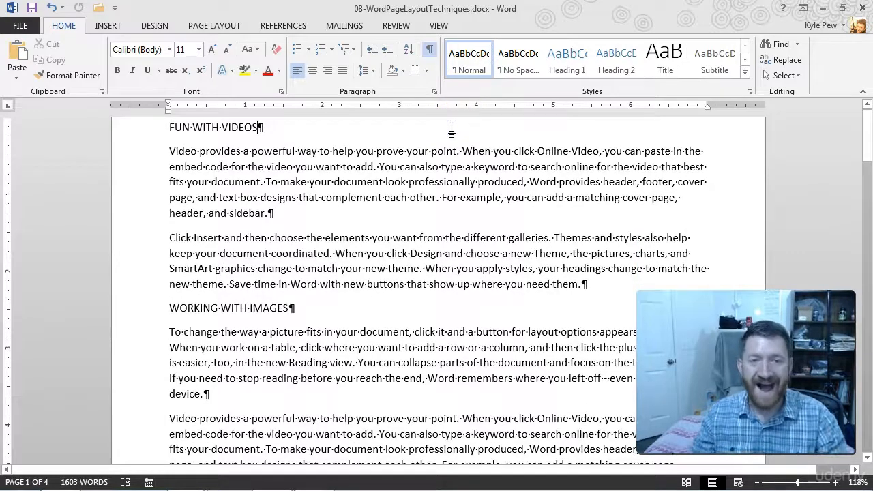
scroll(421, 120, "down", 5)
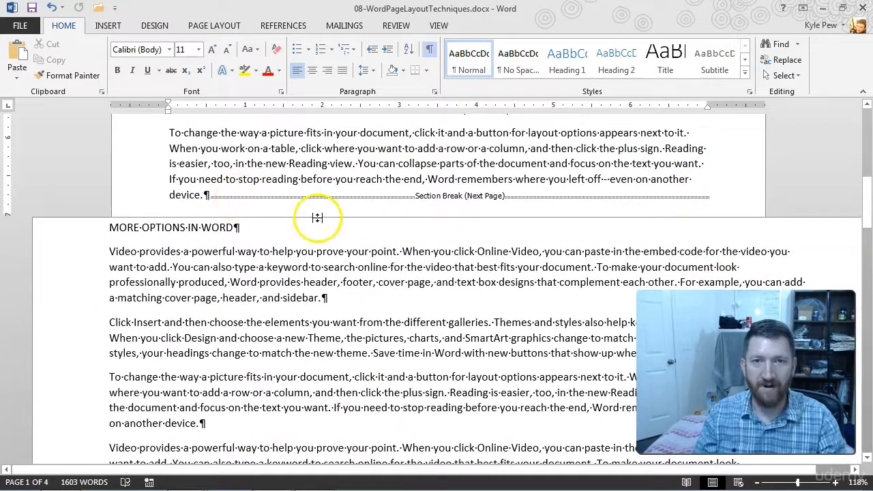
scroll(317, 217, "up", 10)
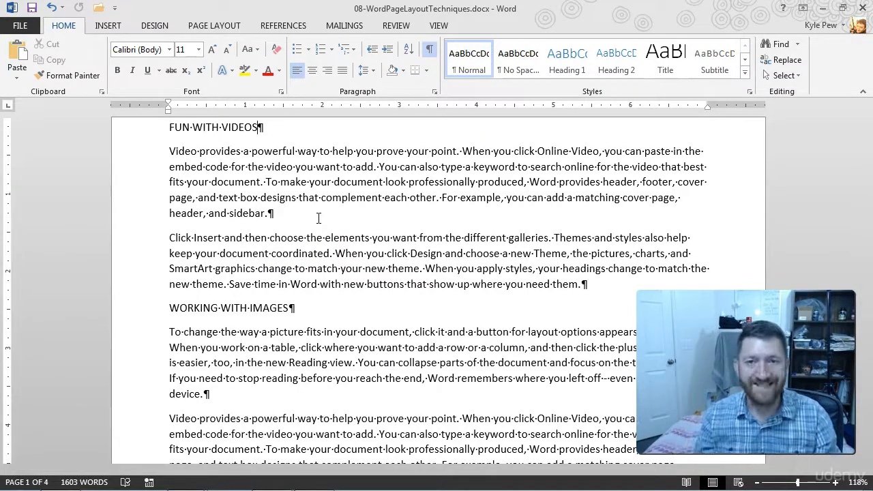
double_click(399, 117)
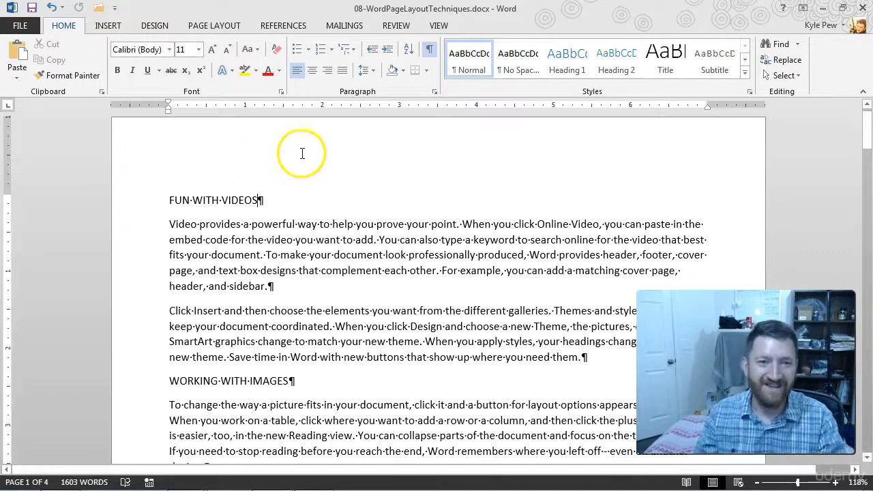
Step: Open the first page's header and enter the text "This is my Header!!!!"
double_click(237, 148)
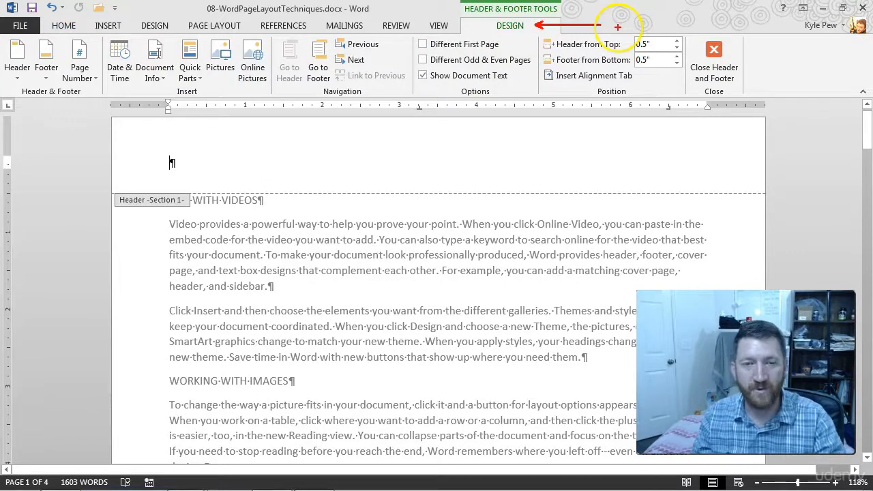
left_click_drag(8, 38, 747, 99)
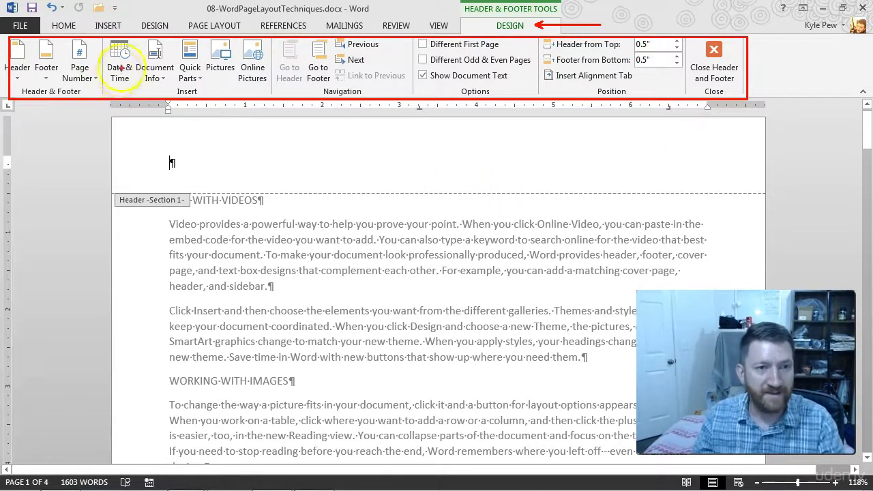
left_click(157, 80)
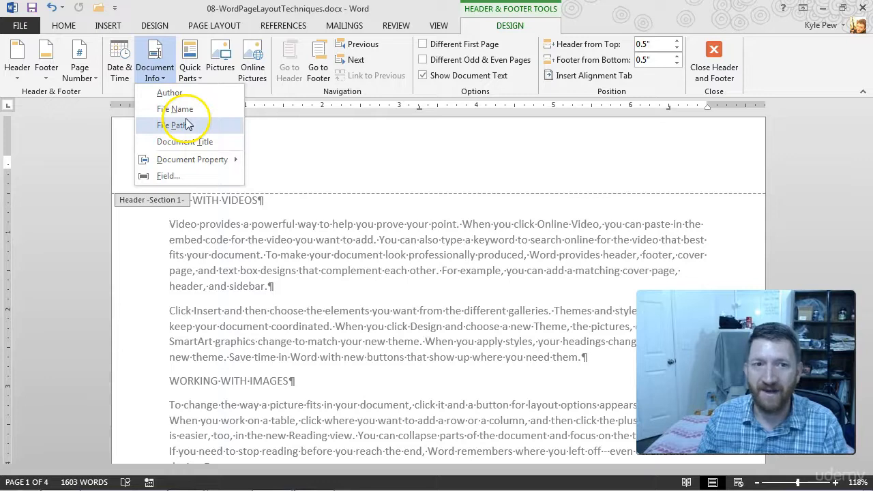
left_click(332, 143)
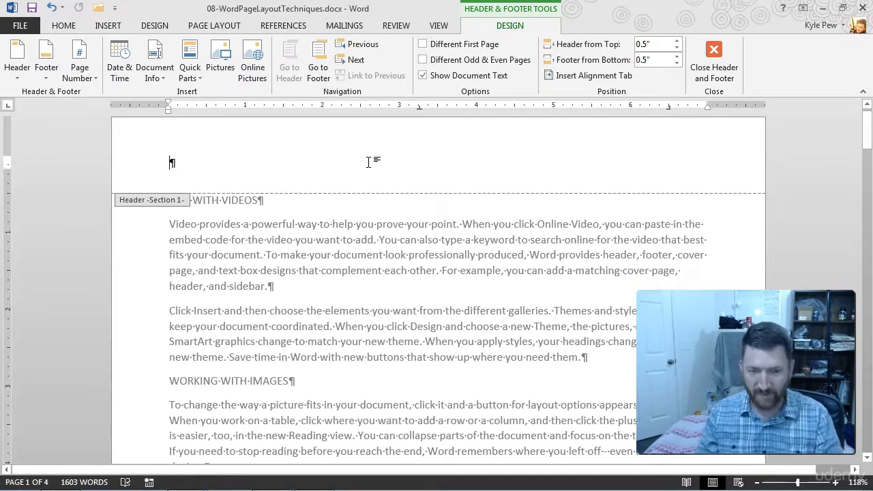
type("This is my Header")
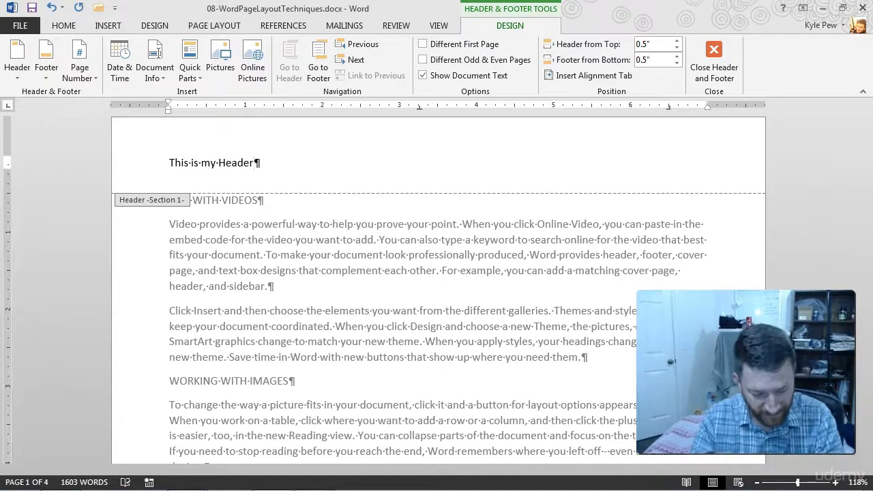
type("!!!!")
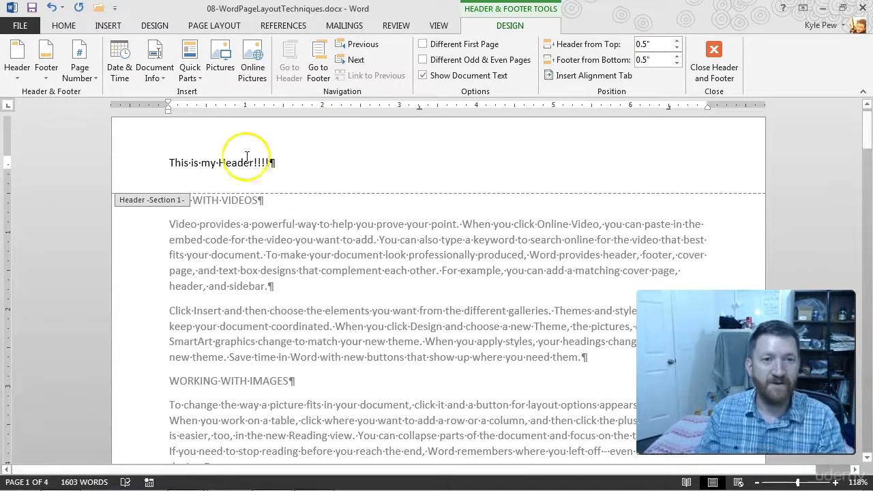
Step: Make the header text bold and red, and return to editing the document body
left_click_drag(267, 162, 169, 165)
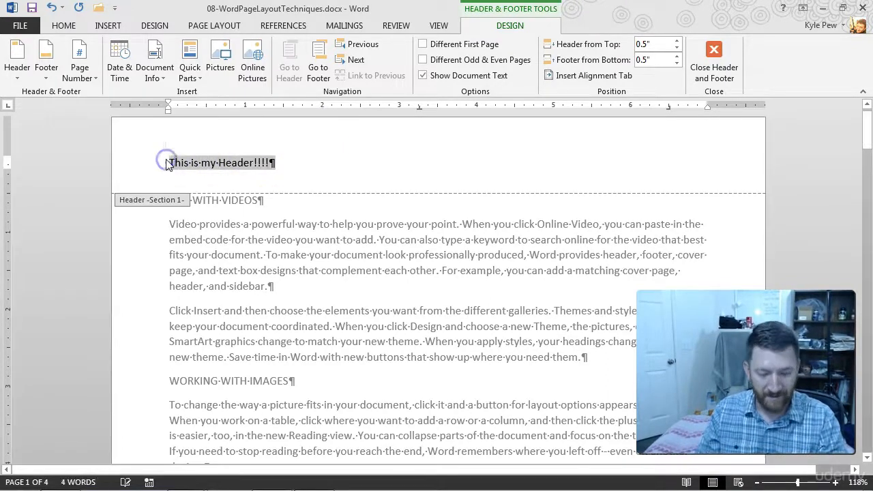
key("ctrl+b")
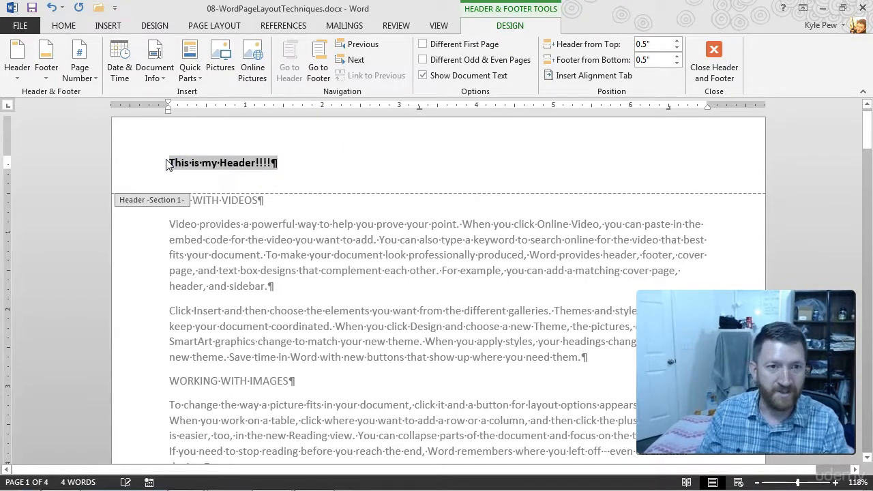
left_click(63, 25)
left_click(268, 70)
left_click(302, 174)
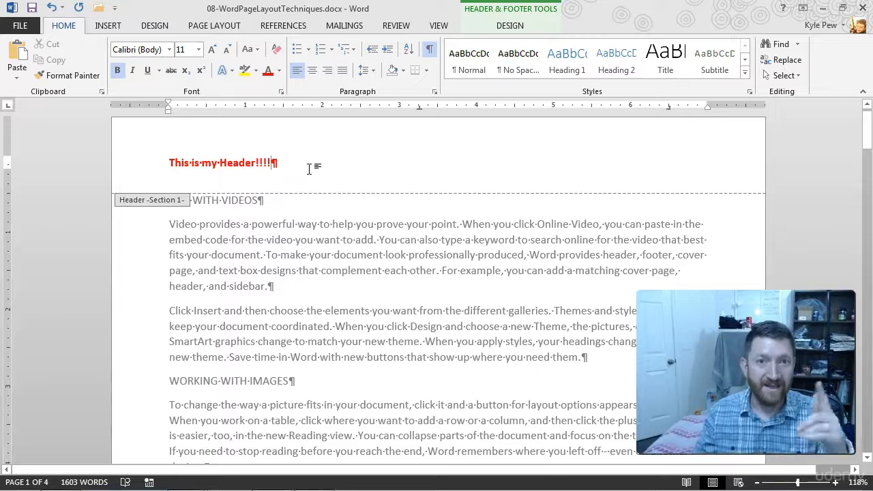
double_click(333, 295)
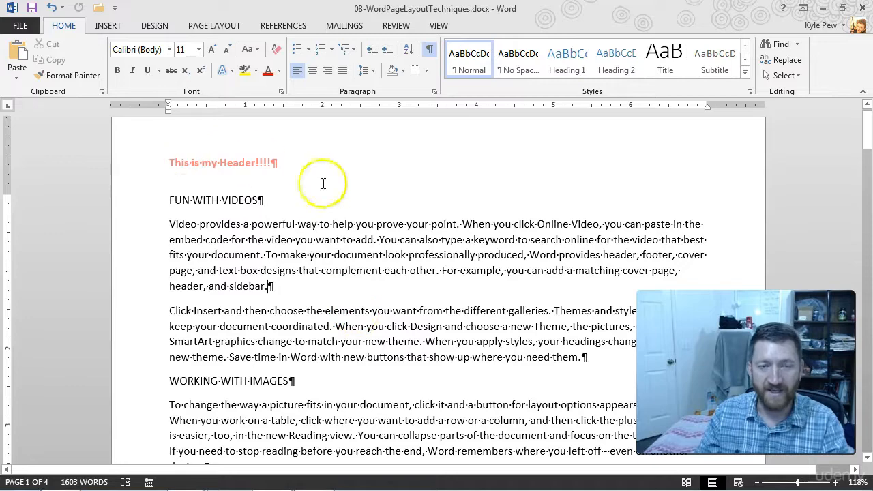
Step: Look through the pages of the document to examine the header on each one
scroll(350, 263, "down", 7)
scroll(351, 265, "down", 10)
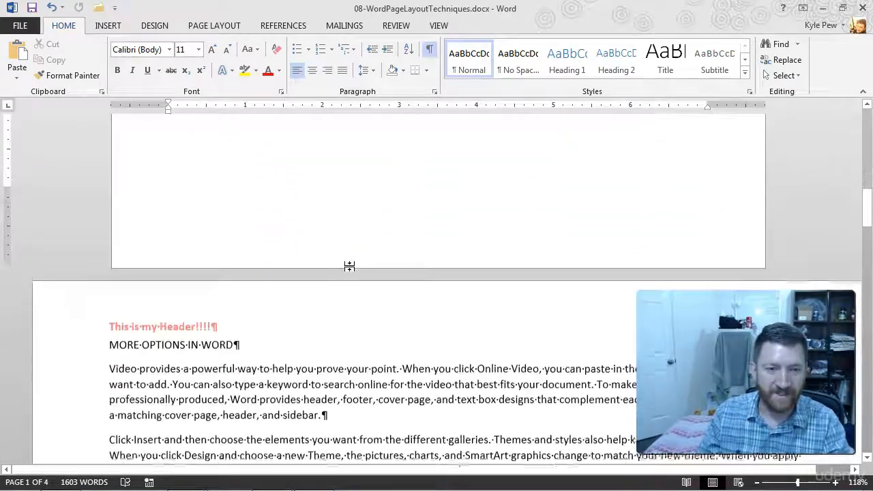
scroll(331, 276, "down", 10)
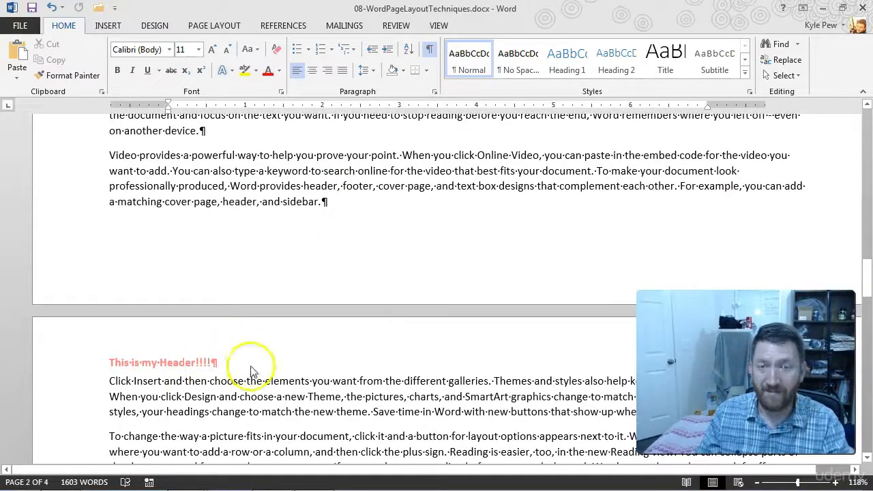
scroll(350, 344, "down", 9)
scroll(354, 339, "down", 10)
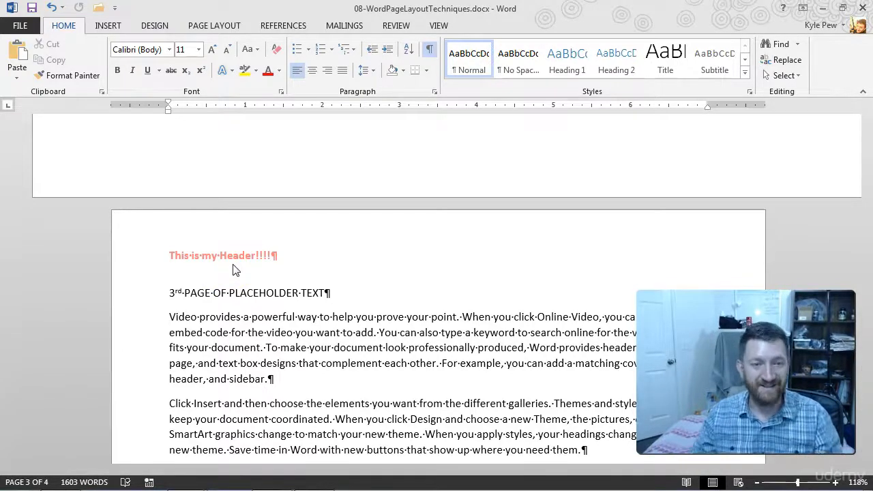
scroll(272, 263, "up", 10)
scroll(274, 259, "up", 20)
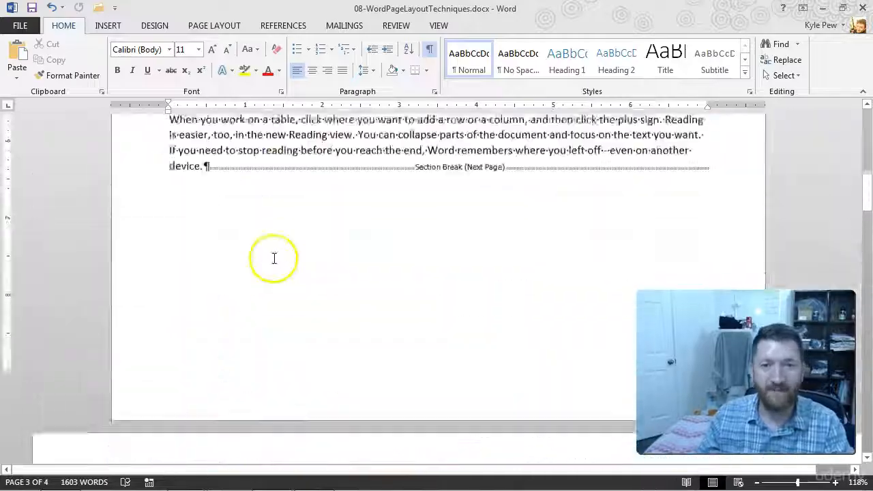
scroll(274, 259, "up", 5)
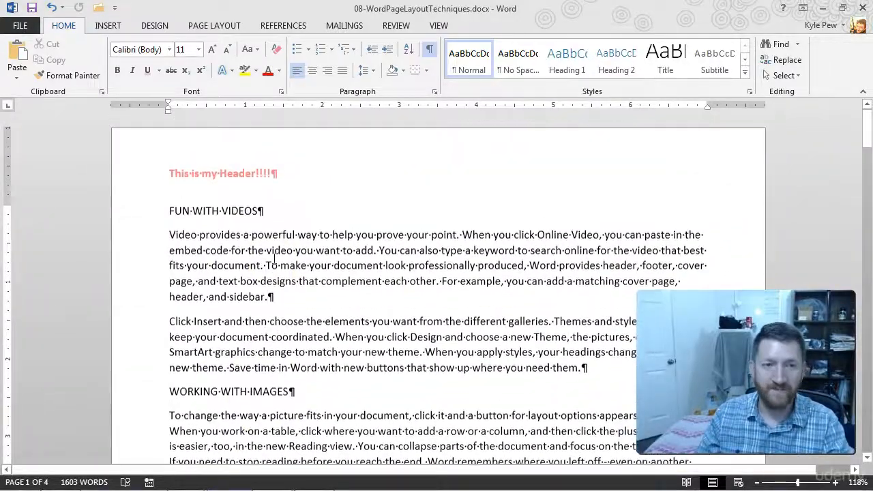
Step: Open the first page's footer and insert a bottom-of-page number in the Plain Number 2 style
scroll(273, 260, "down", 7)
scroll(274, 258, "down", 6)
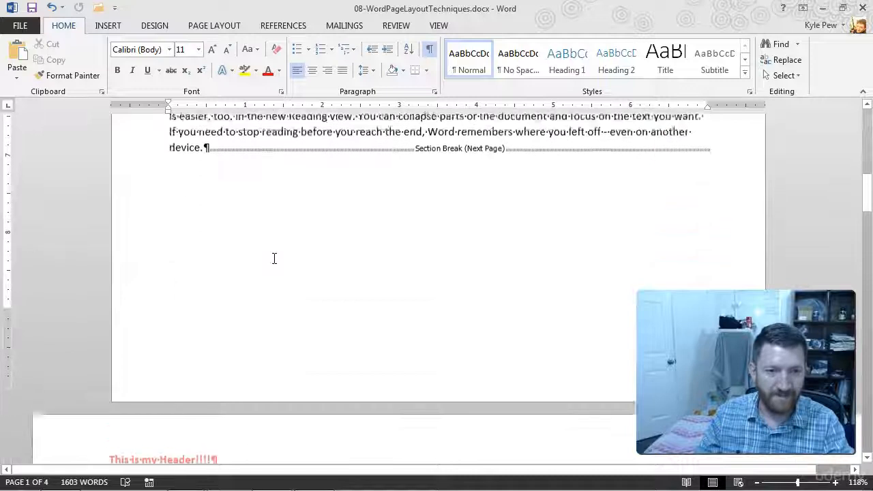
double_click(189, 359)
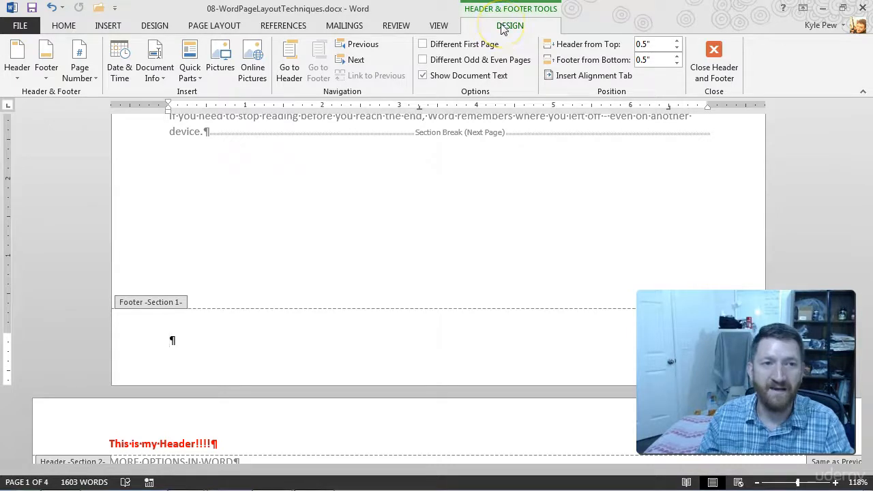
left_click(83, 77)
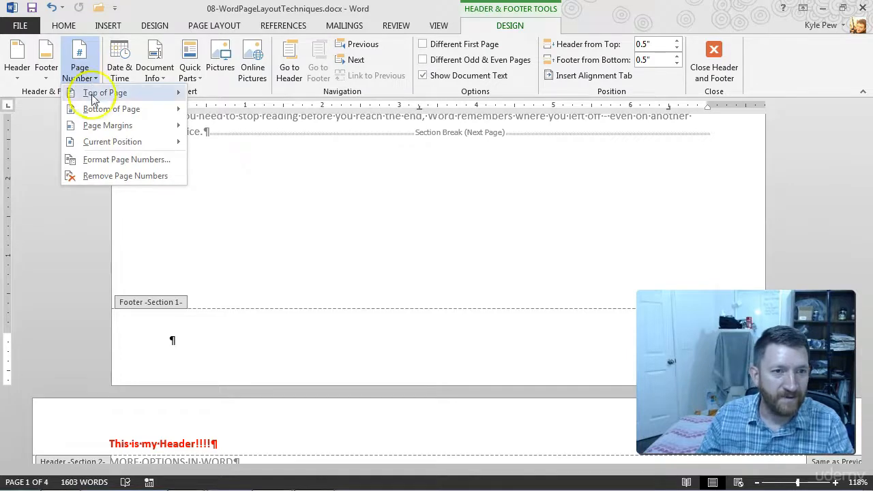
left_click(97, 110)
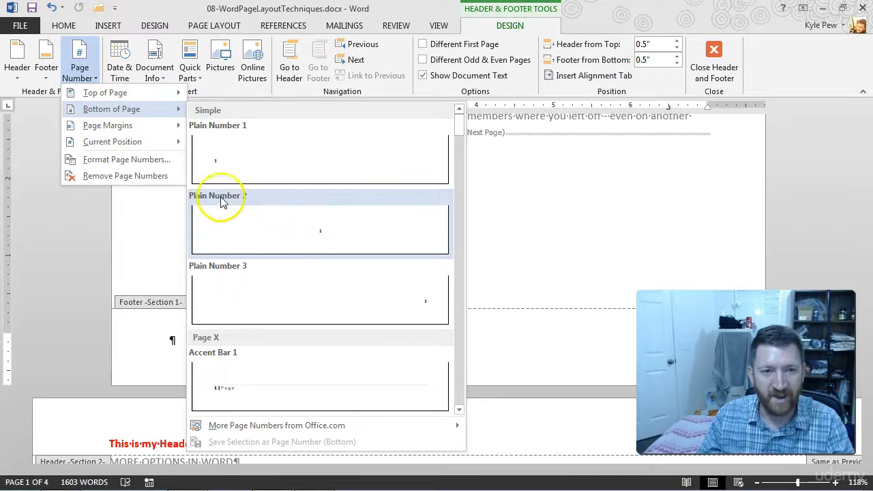
left_click(317, 235)
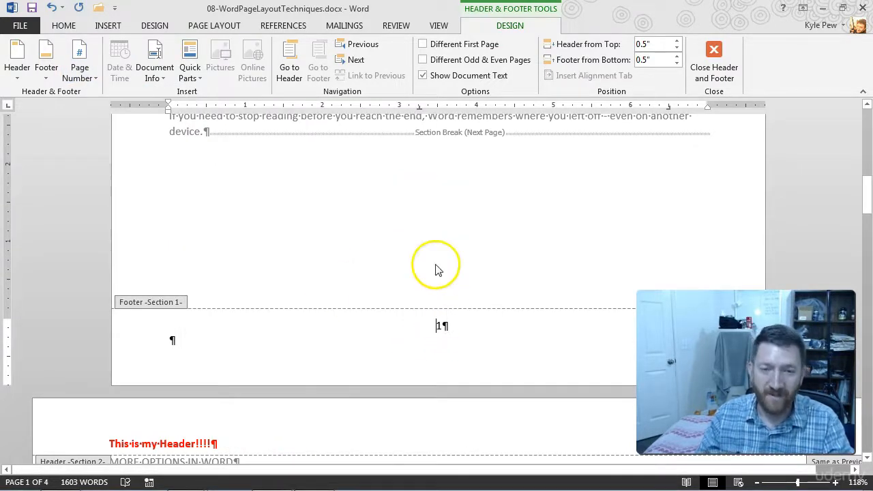
Step: Check the page numbers in the footers through to the last page, and place the cursor in that page's footer
scroll(437, 267, "down", 12)
scroll(429, 287, "down", 10)
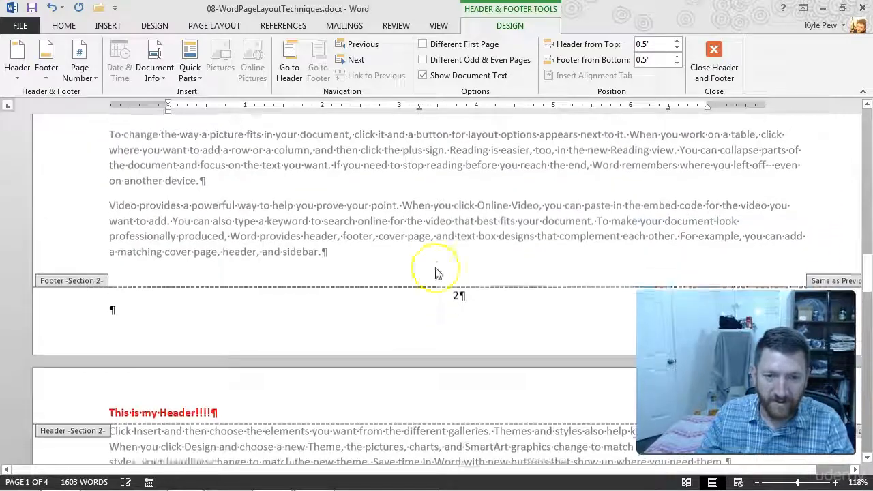
scroll(423, 327, "down", 10)
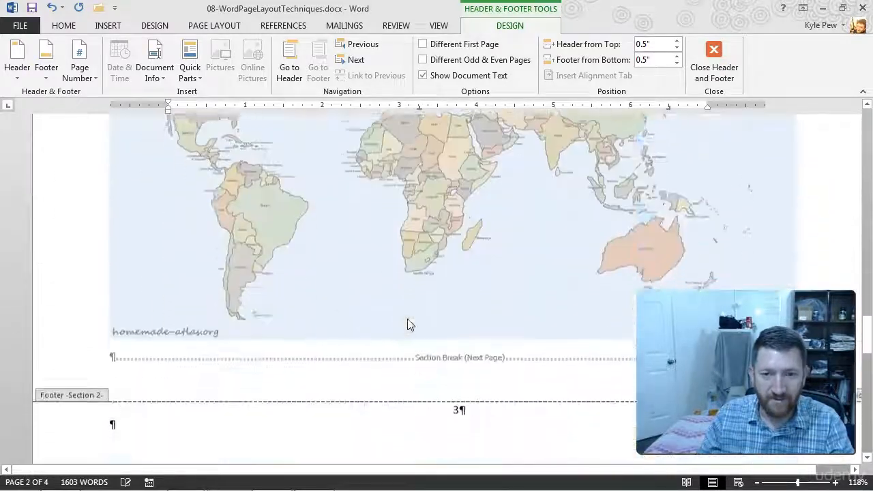
scroll(445, 333, "down", 8)
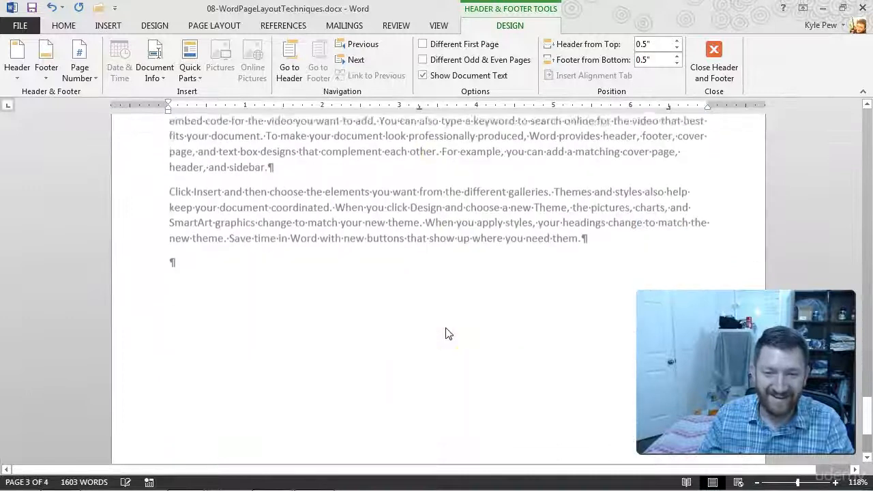
left_click(427, 395)
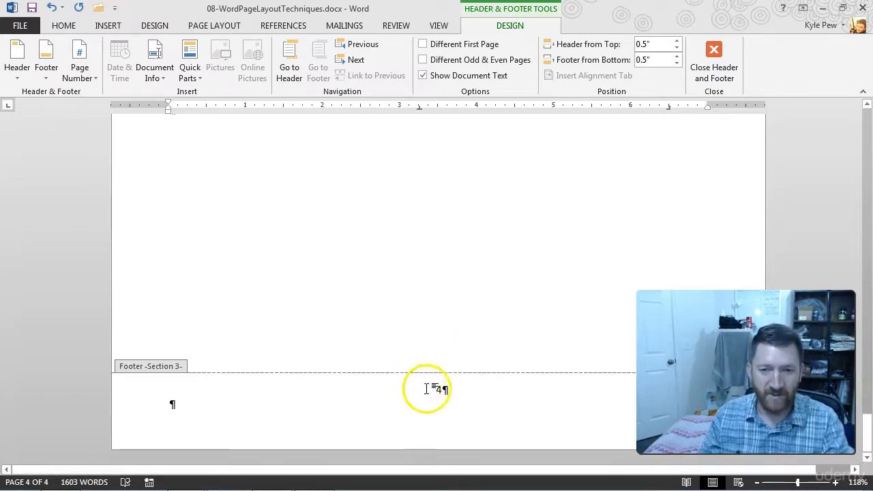
Step: Go back to the first page's footer, place the cursor at its page number, and examine the footer's tab stops on the ruler
scroll(437, 341, "up", 20)
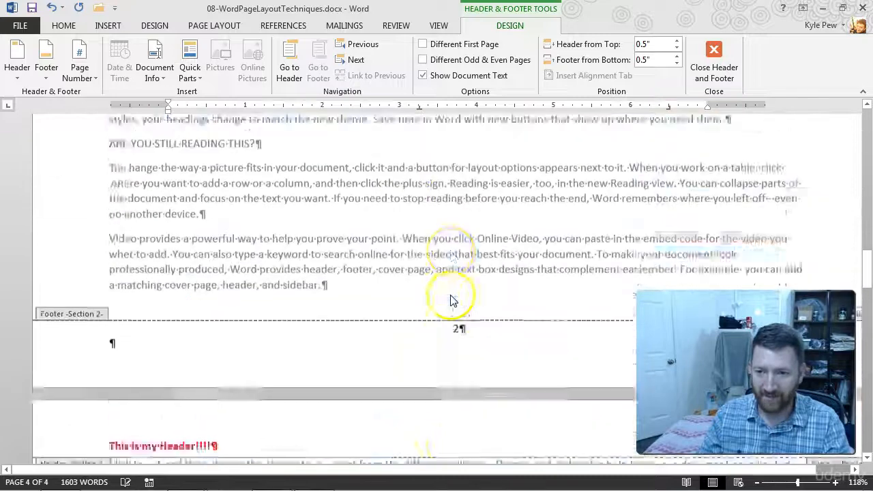
scroll(451, 294, "up", 10)
scroll(451, 300, "down", 10)
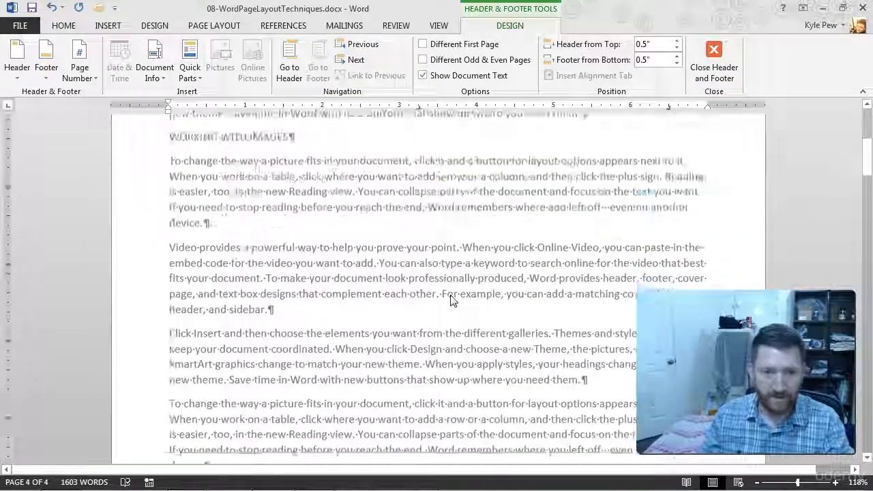
left_click(423, 403)
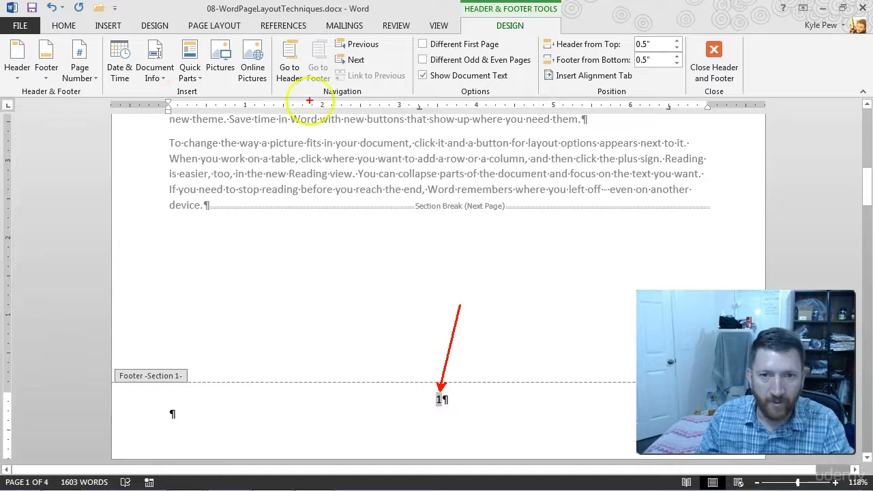
left_click_drag(154, 92, 713, 125)
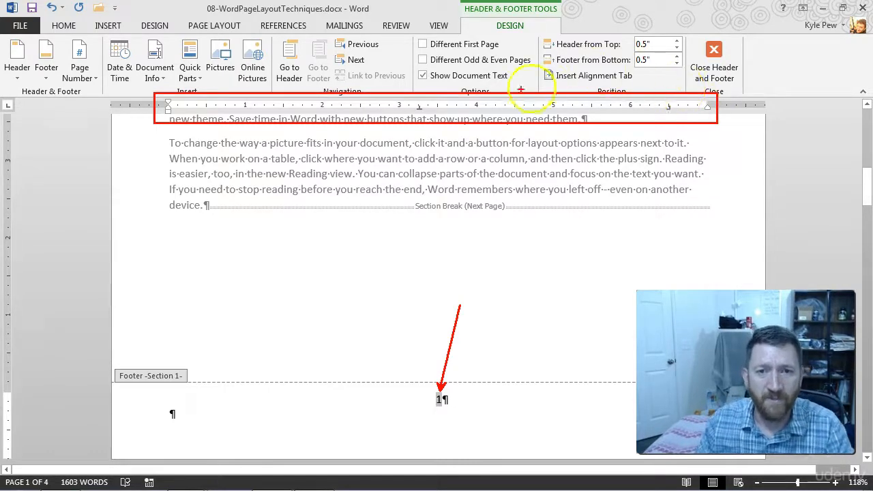
left_click_drag(422, 111, 460, 150)
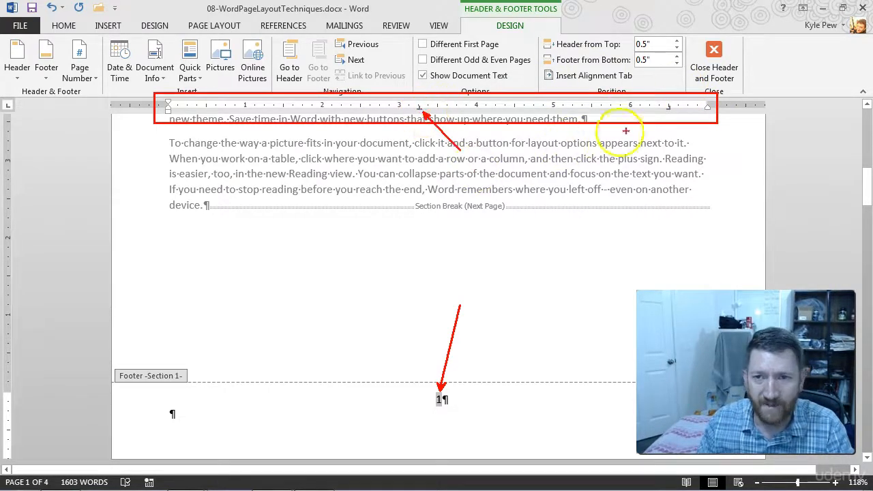
left_click_drag(667, 114, 642, 163)
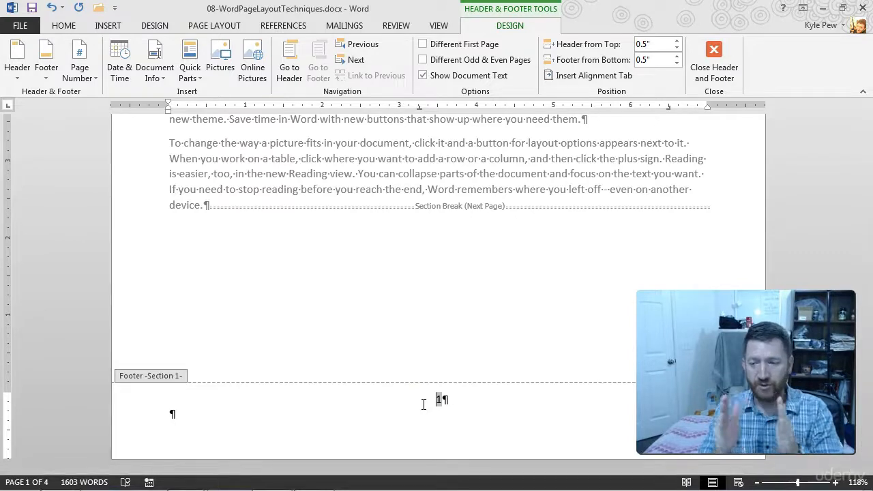
Step: Return to the document body and insert a new paragraph containing five tab characters above the first section's last paragraph
double_click(253, 238)
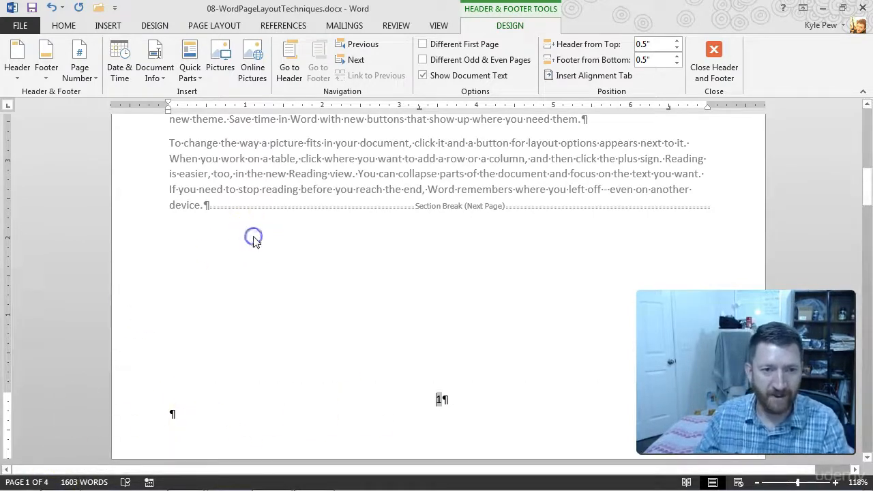
left_click(631, 227)
key("Return")
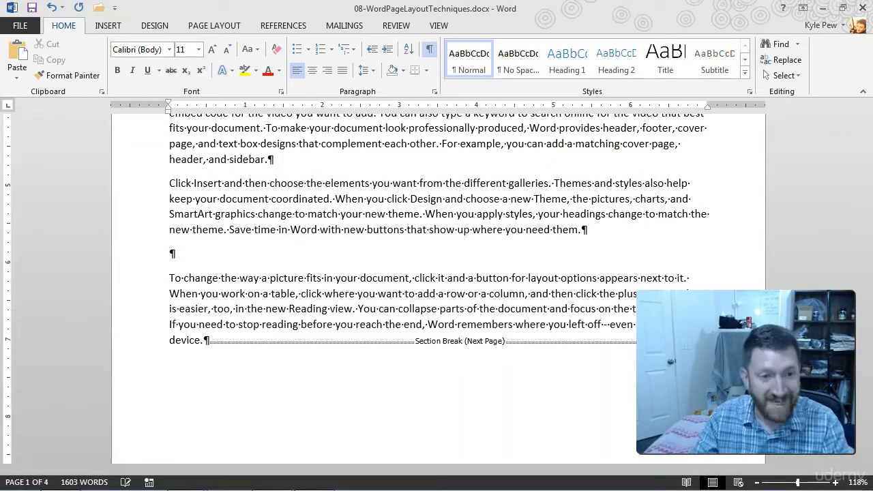
key("Tab")
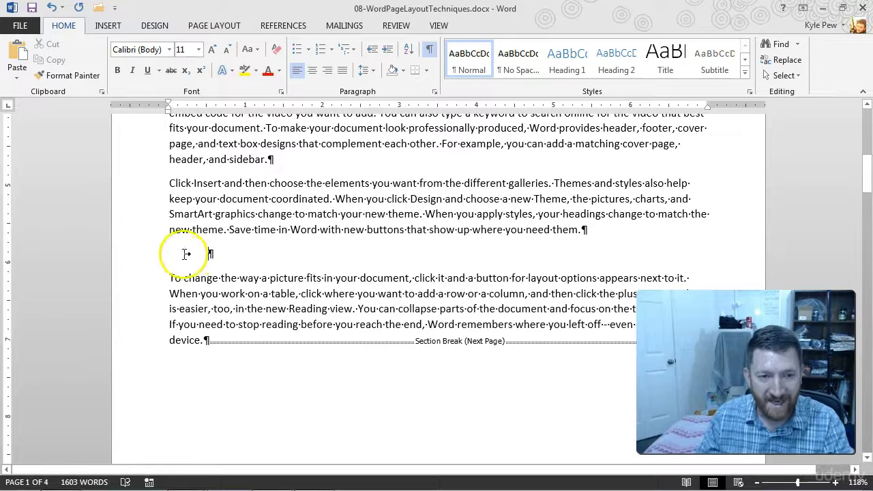
key("Tab")
key("Tab")
key("Tab")
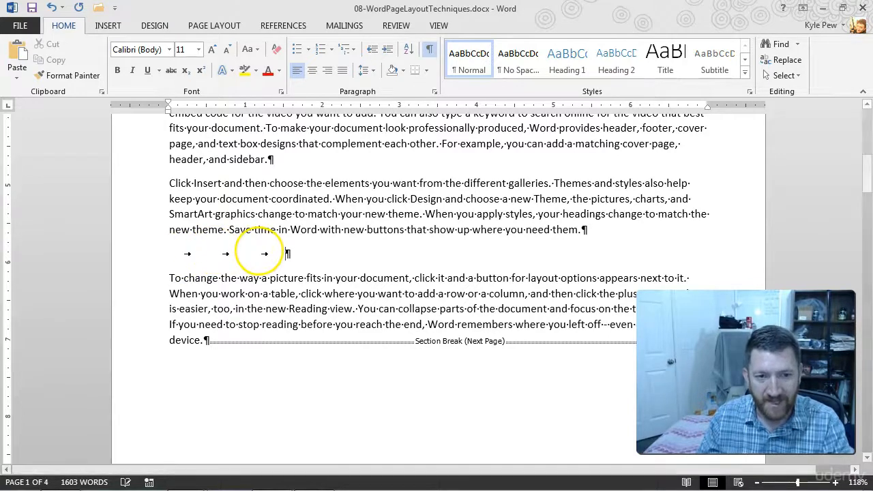
key("Tab")
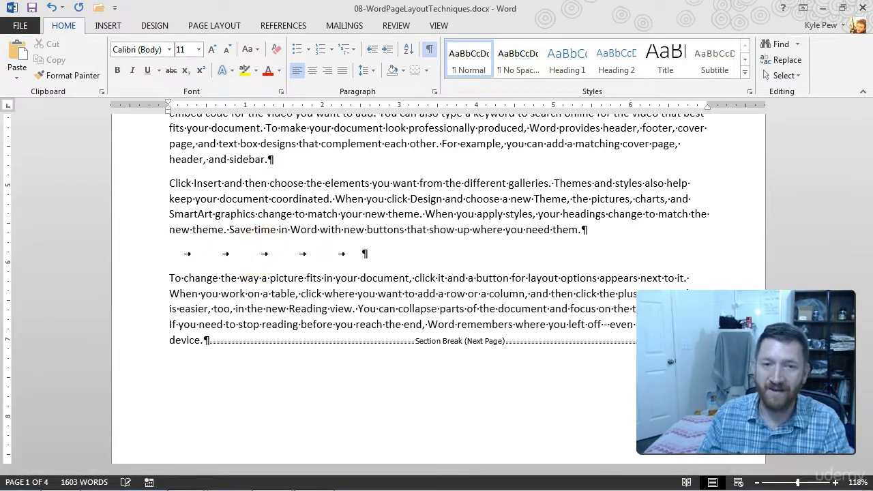
Step: Reopen the first page's footer and insert a tab directly after the page number
scroll(269, 282, "up", 1)
scroll(268, 283, "down", 5)
double_click(367, 325)
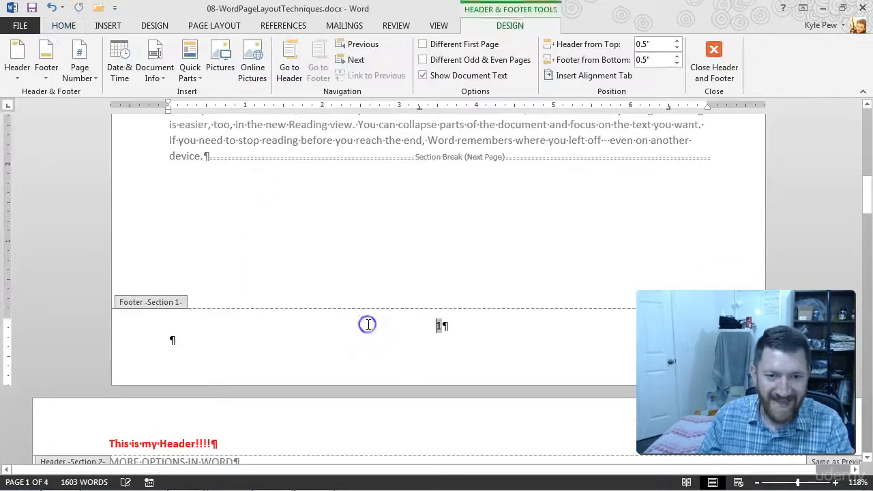
left_click(203, 329)
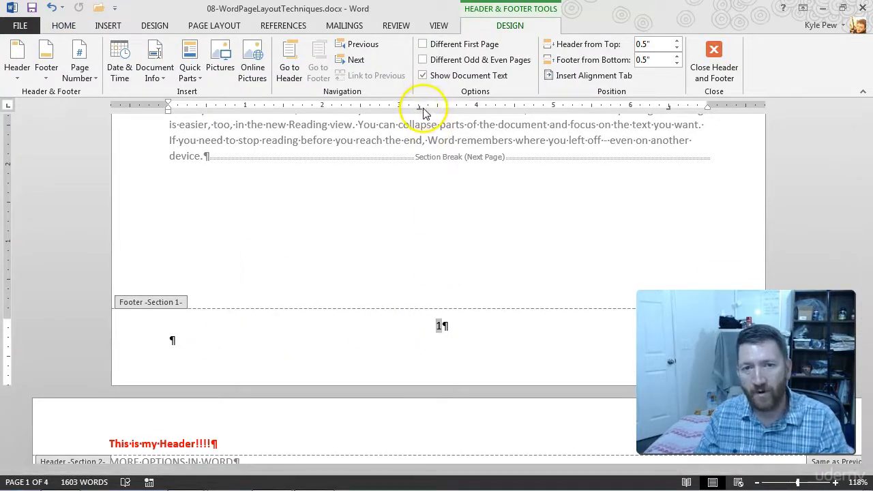
left_click(451, 324)
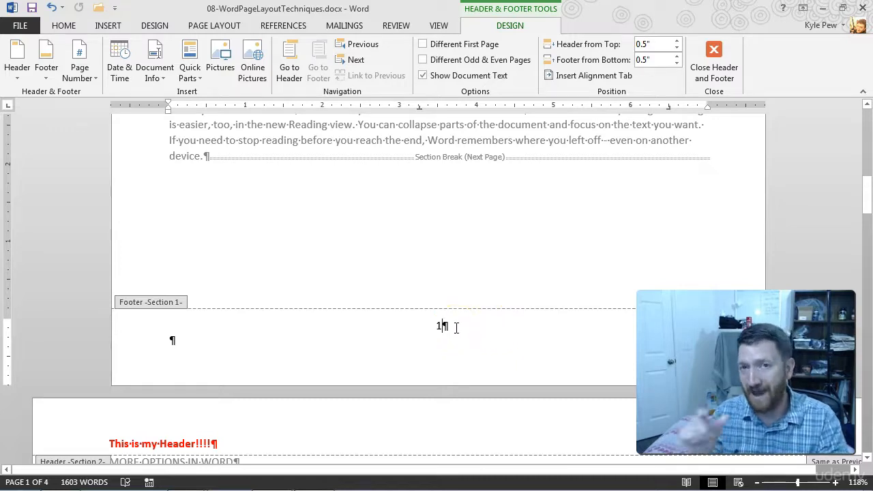
key("Tab")
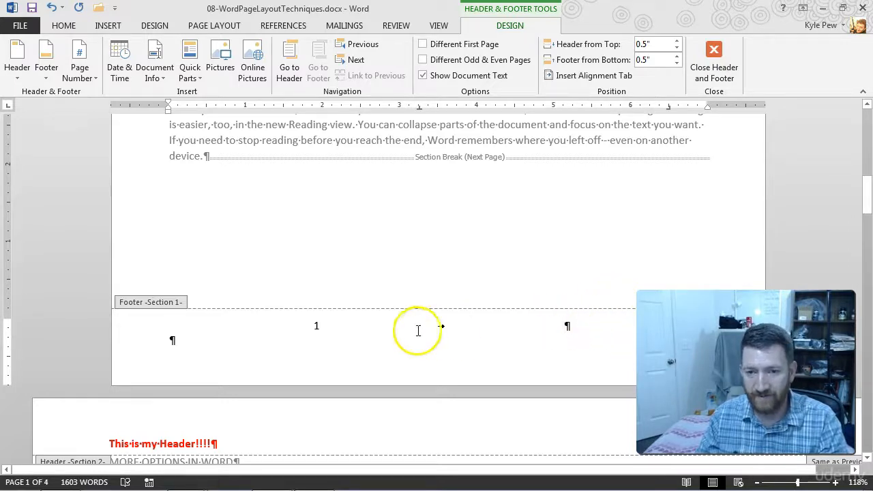
Step: Add the text "Super Awesome!" after the tab in the first page's footer, and return to editing the document body
key("ctrl+2")
left_click_drag(464, 333, 502, 376)
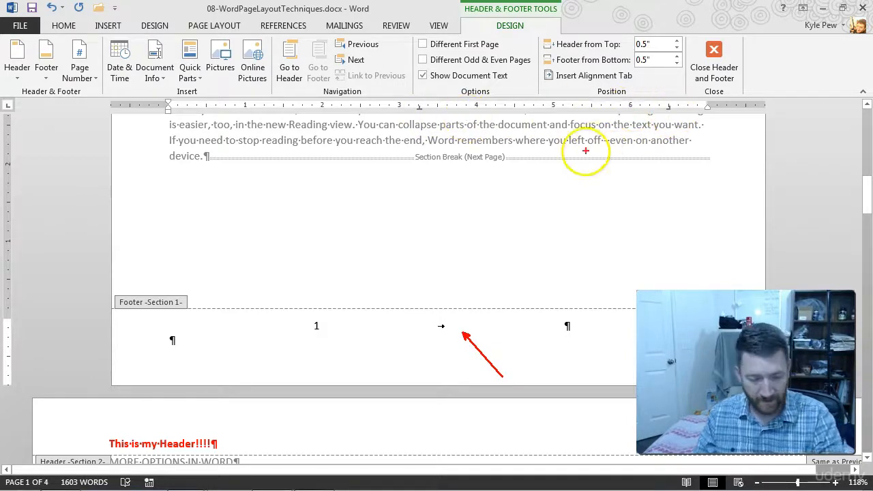
key("Escape")
left_click(563, 326)
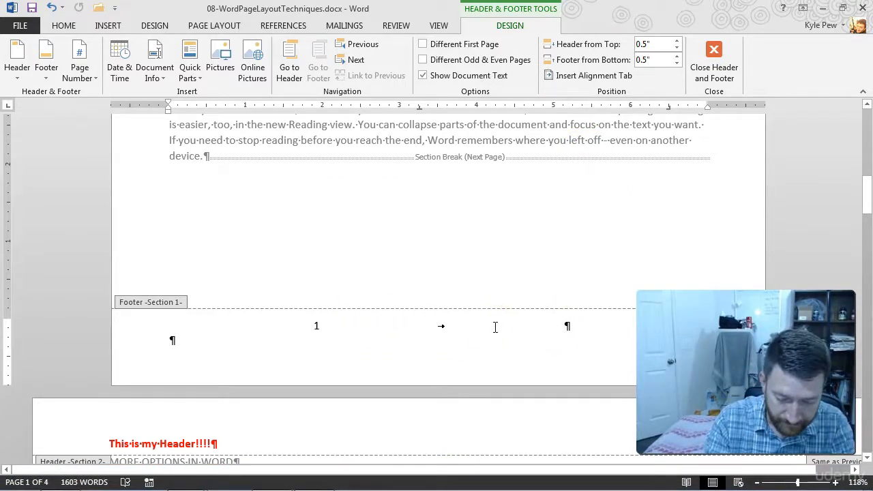
type("Super Awesome!")
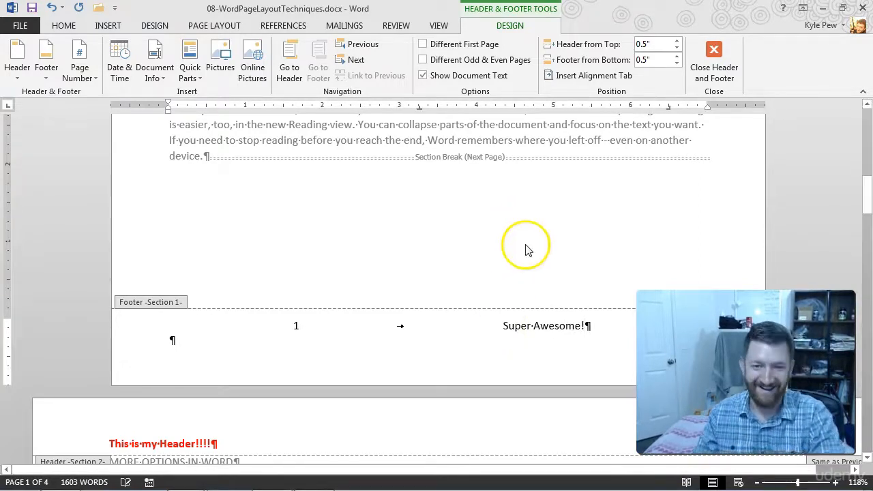
scroll(443, 357, "down", 1)
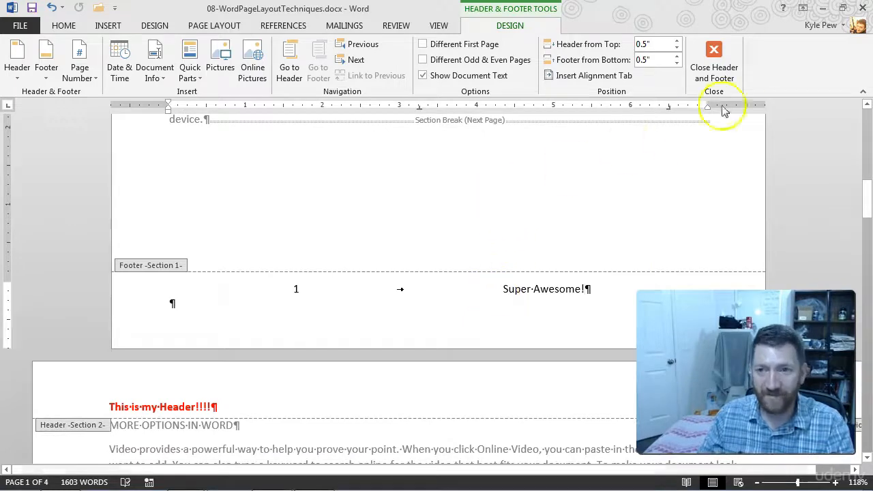
left_click(713, 55)
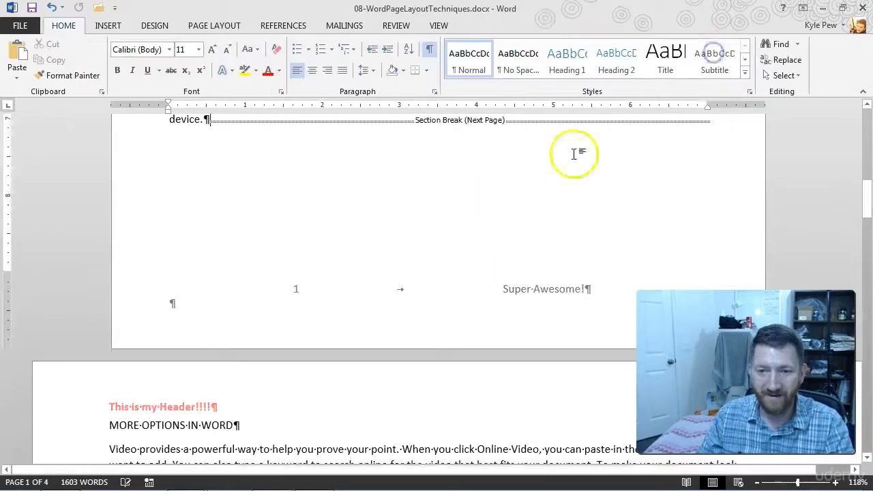
Step: Look through the footers on all pages to the end of the document, and go back to the first page
scroll(518, 266, "down", 20)
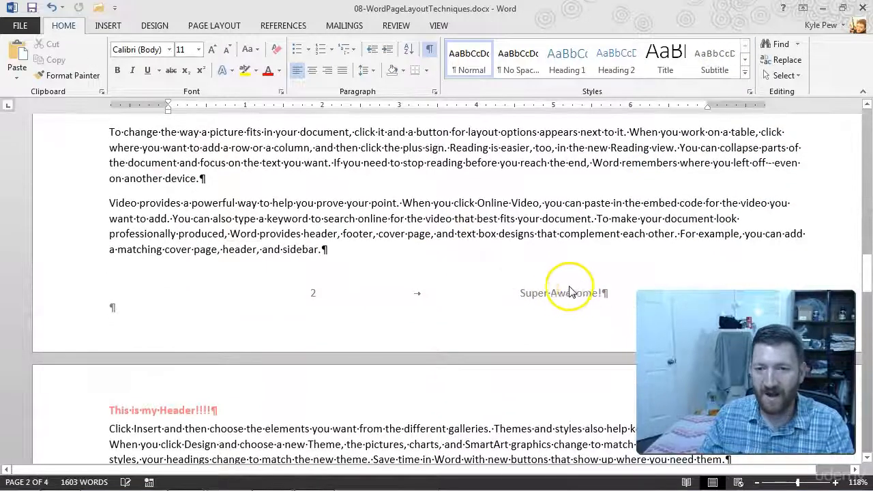
scroll(484, 325, "down", 18)
scroll(483, 325, "down", 5)
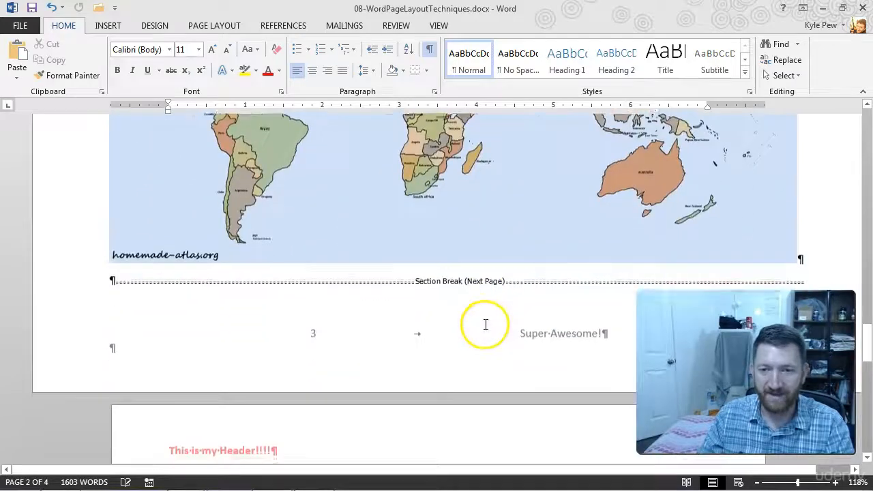
scroll(569, 271, "down", 18)
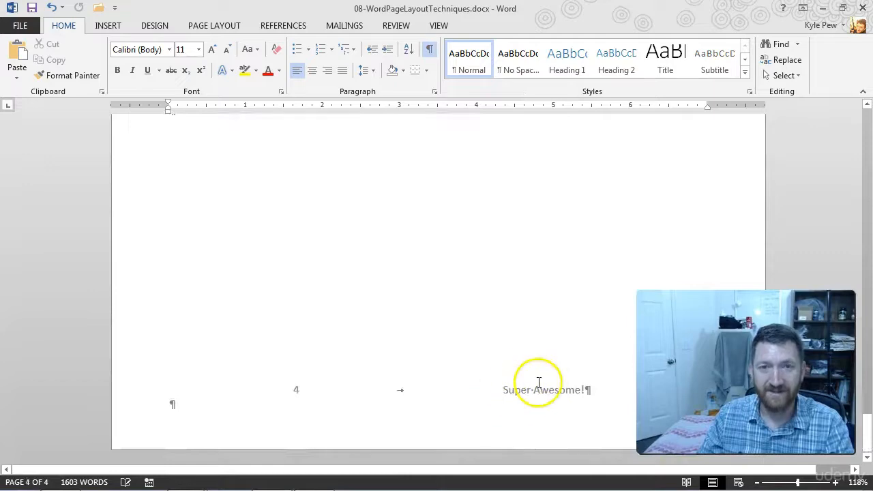
scroll(538, 382, "up", 20)
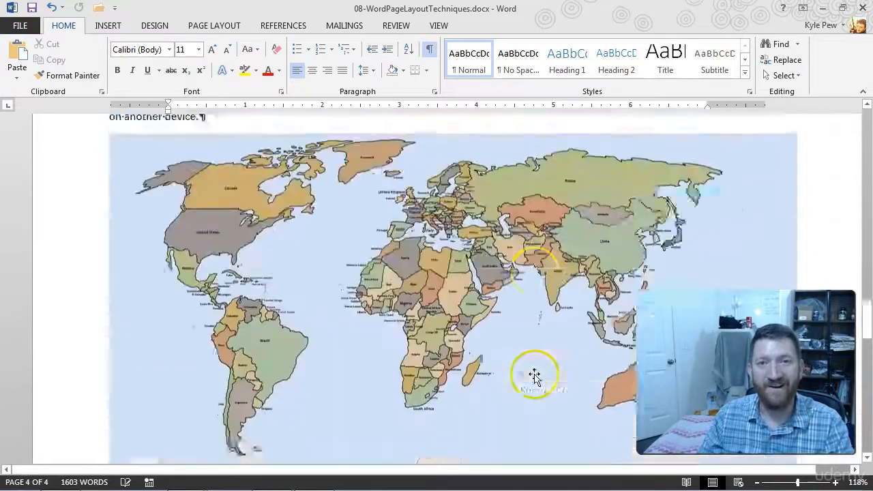
scroll(535, 379, "up", 15)
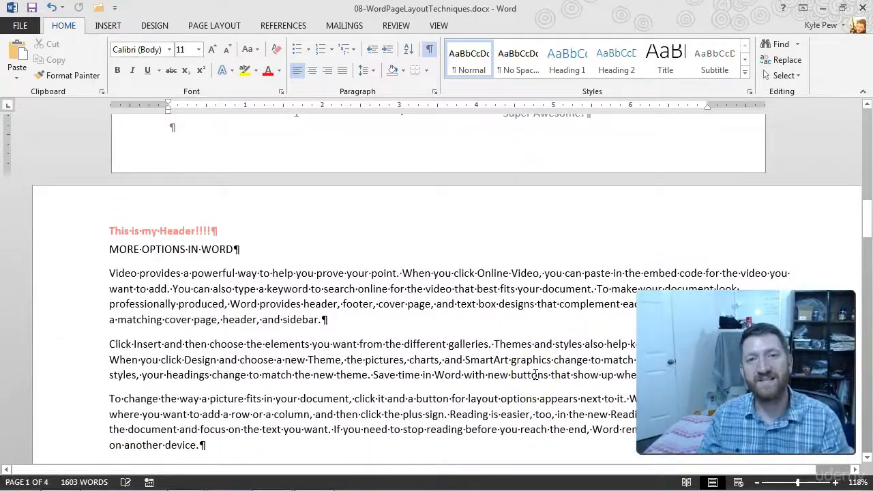
scroll(535, 374, "up", 15)
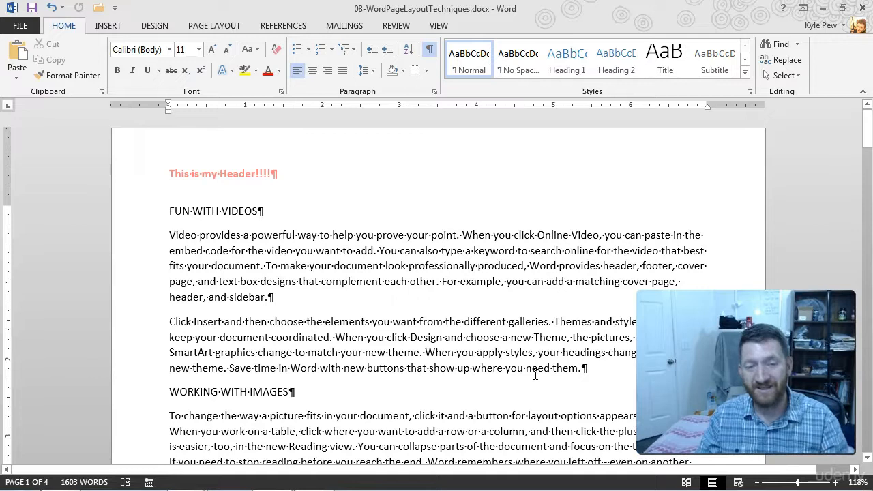
Step: Open the first page's header for editing, look at its footer as well, and review the available page number options
double_click(314, 161)
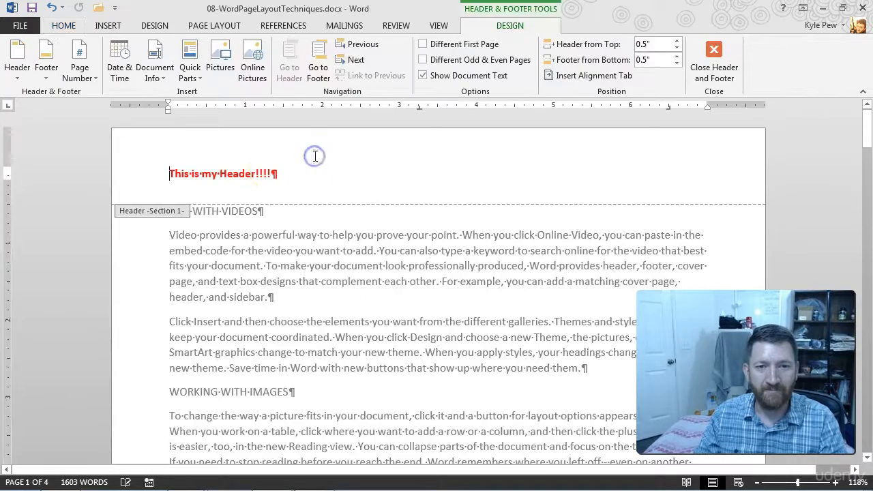
scroll(312, 332, "down", 8)
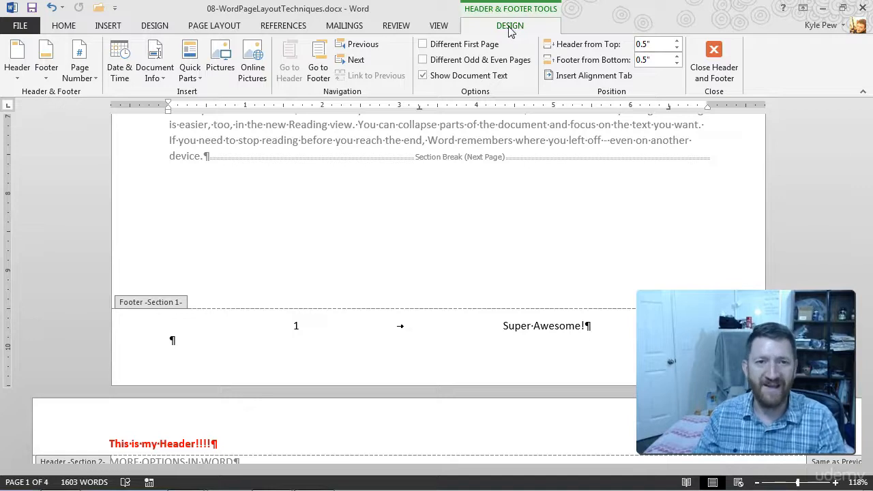
left_click(77, 74)
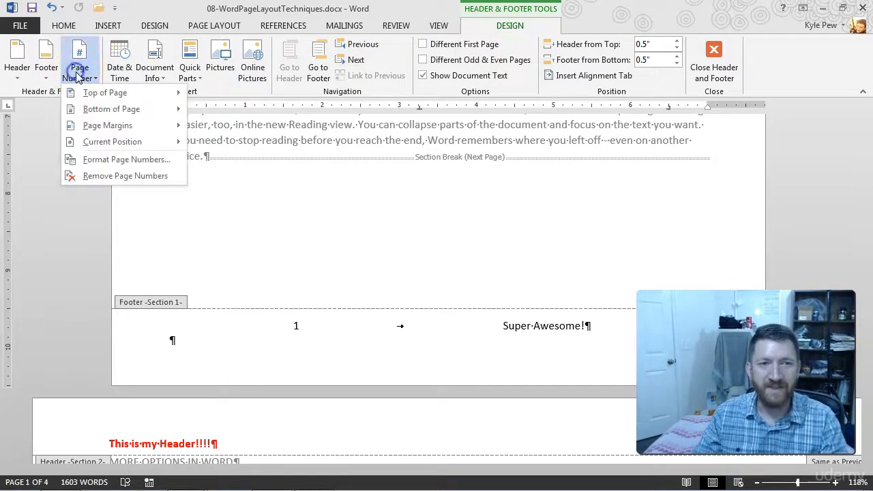
left_click(78, 73)
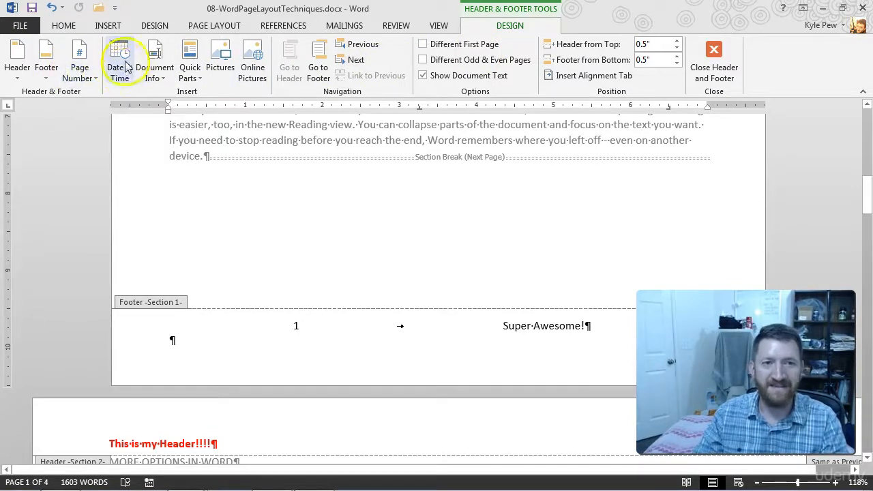